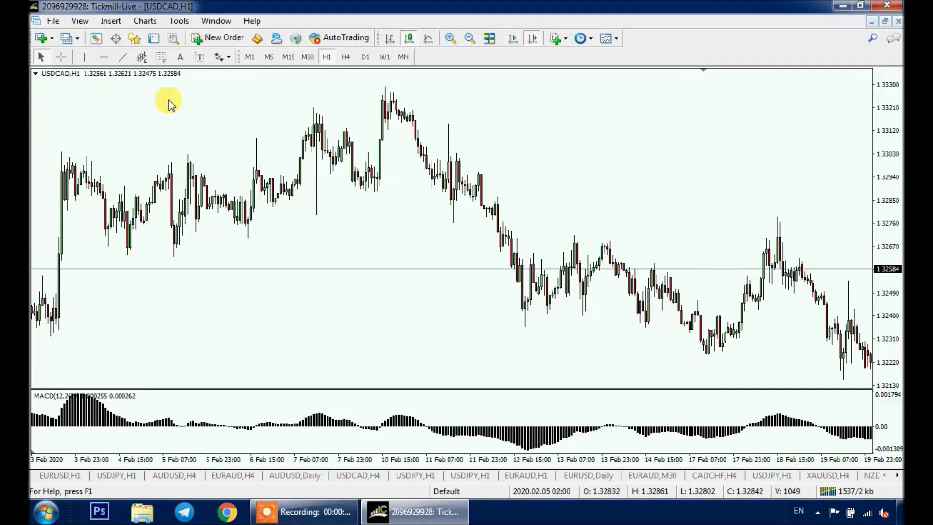
Draw the rising channel's lower and upper trend lines and a falling line across the MACD peaks
left_click(123, 57)
left_click_drag(128, 266, 508, 146)
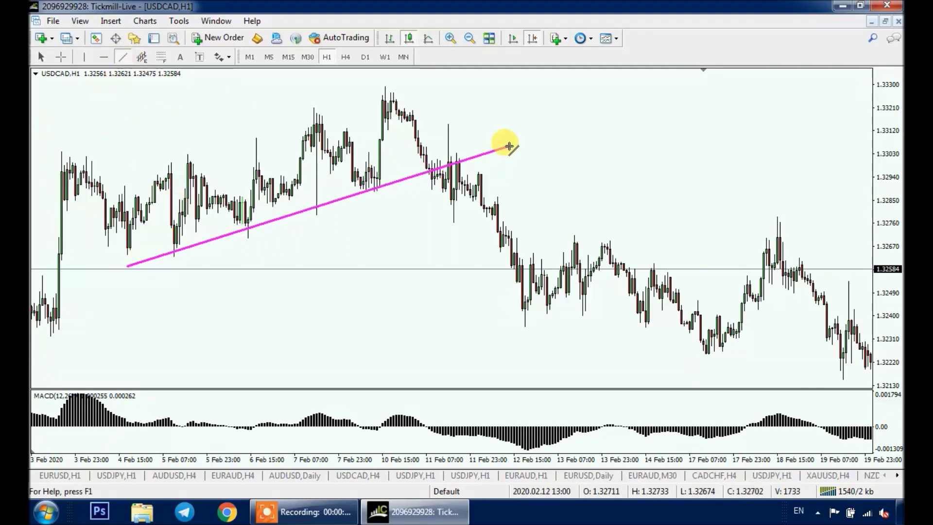
left_click(118, 64)
left_click_drag(146, 181, 435, 76)
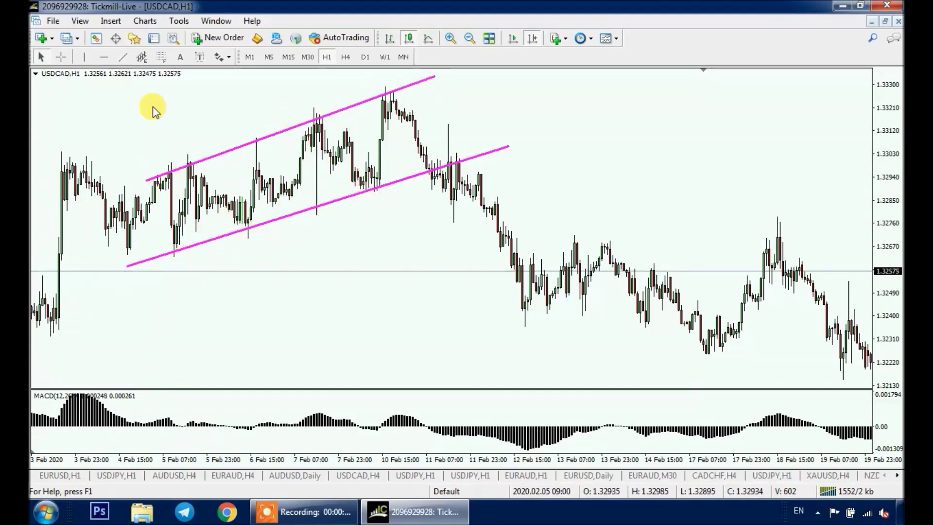
left_click(123, 57)
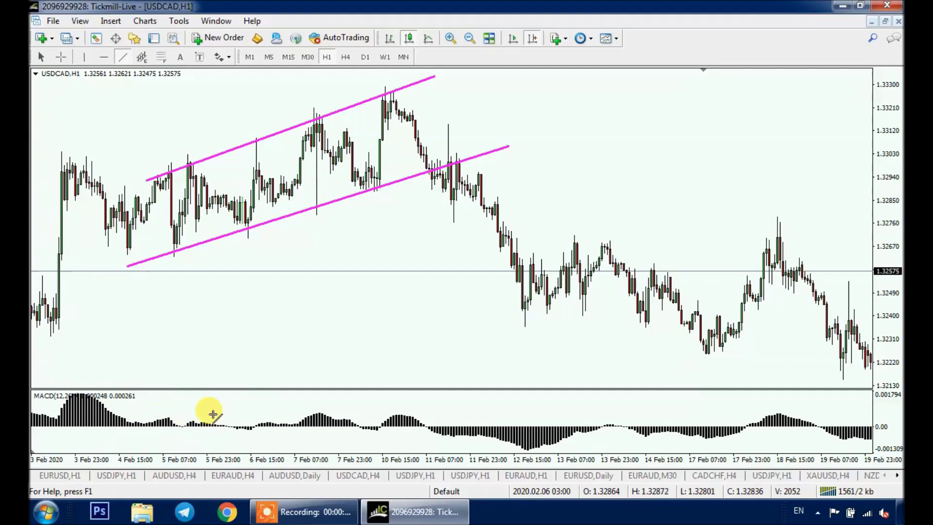
left_click_drag(75, 393, 318, 412)
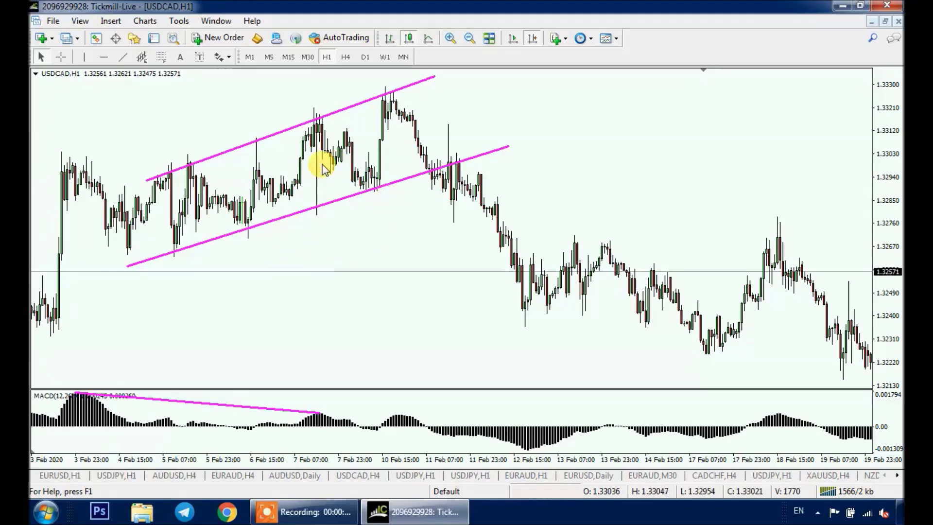
On the daily chart, add red horizontal resistance lines at 1.33623 and 1.33269
left_click(366, 57)
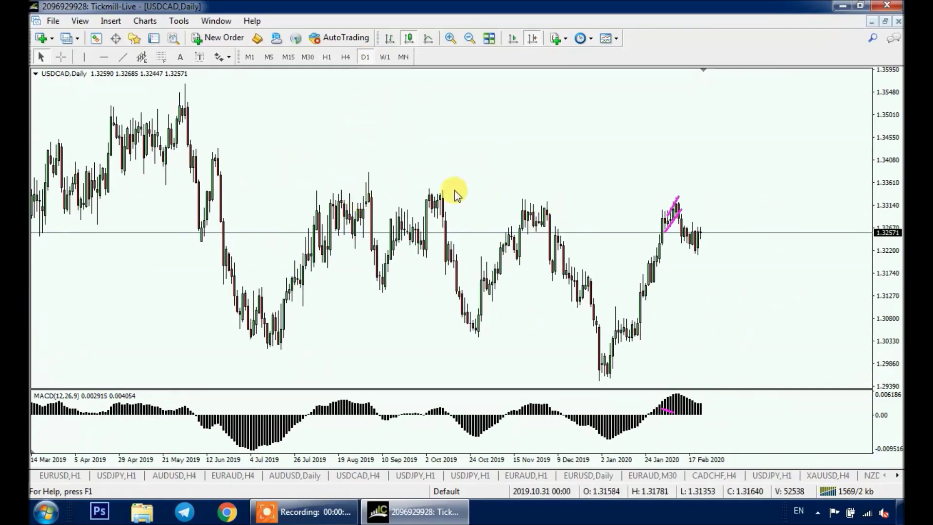
left_click(103, 57)
left_click(627, 199)
left_click_drag(627, 189, 605, 181)
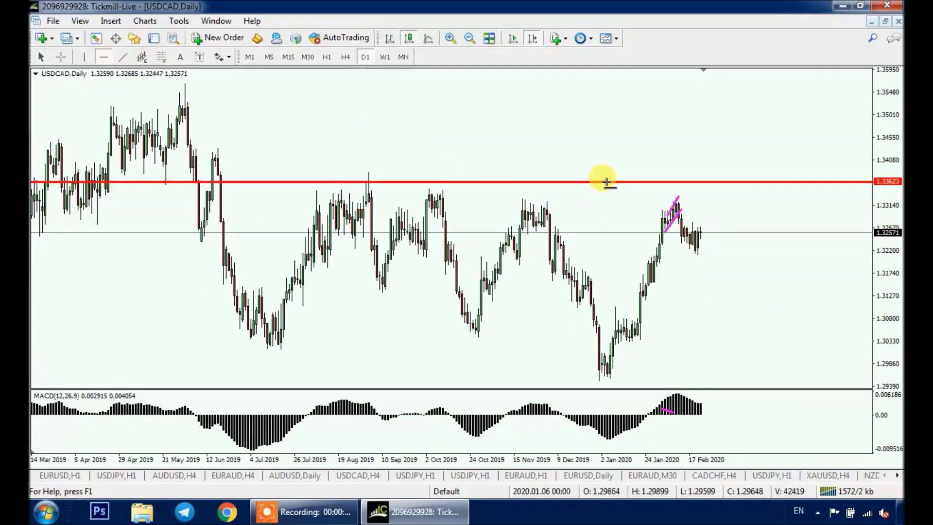
left_click(104, 57)
left_click(546, 199)
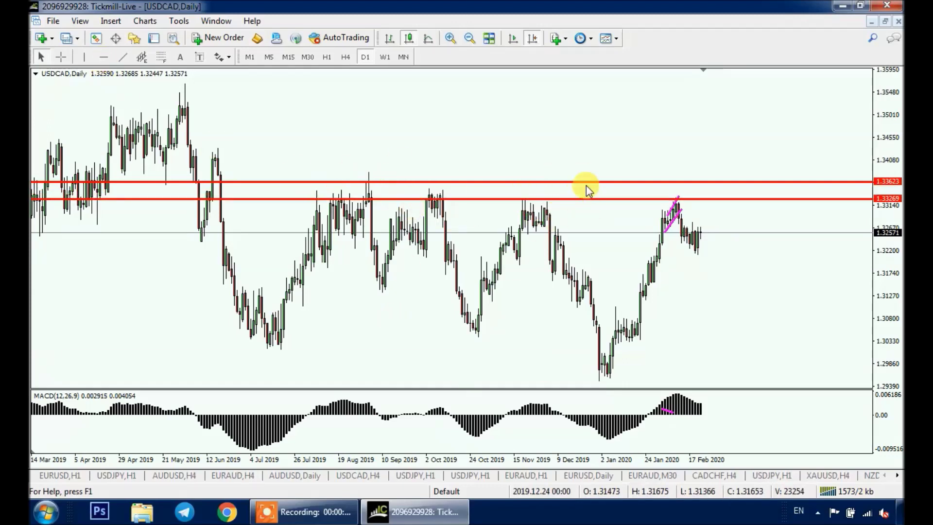
left_click(509, 43)
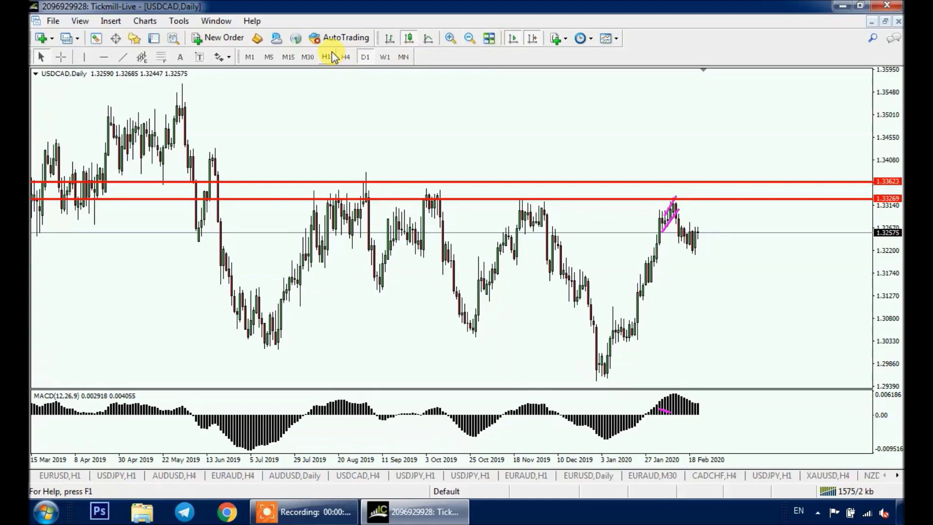
Back on H1, re-slope the upper channel line by dragging its left end
left_click(327, 57)
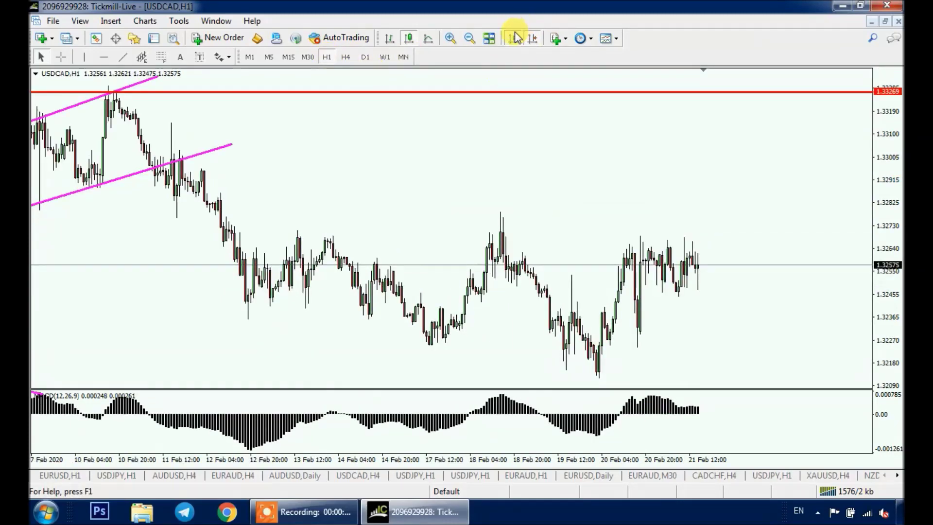
left_click_drag(356, 171, 466, 205)
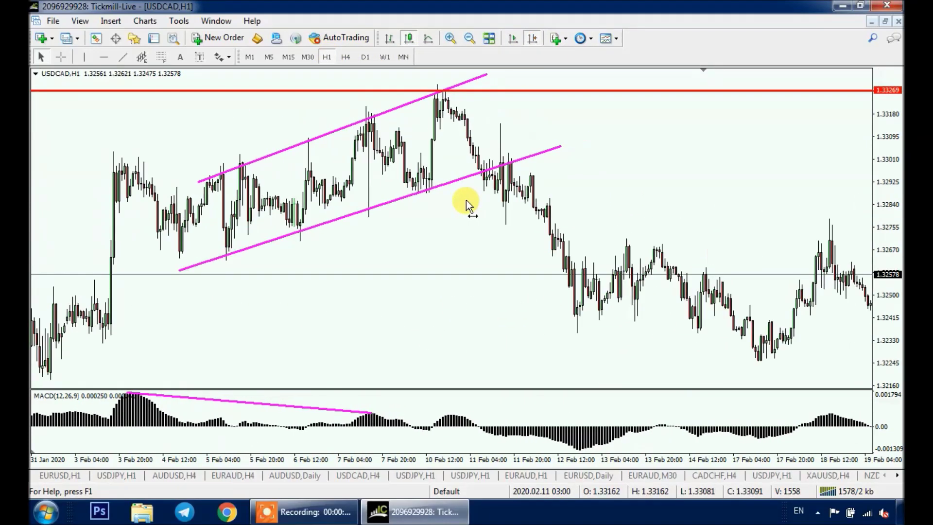
double_click(198, 181)
left_click_drag(198, 181, 177, 181)
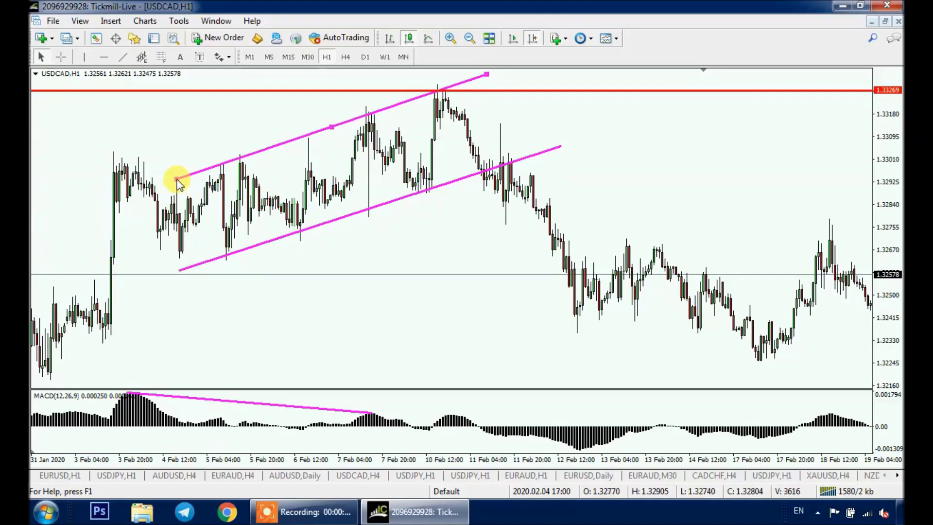
left_click(111, 21)
Draw a grey rectangle over the 1.329–1.330 breakout zone at the lower channel line
mouse_move(167, 122)
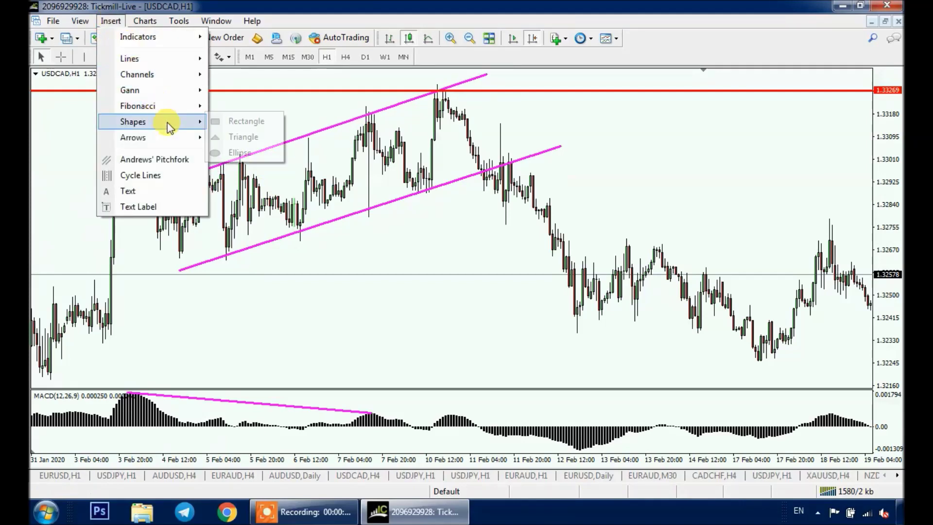
left_click(239, 123)
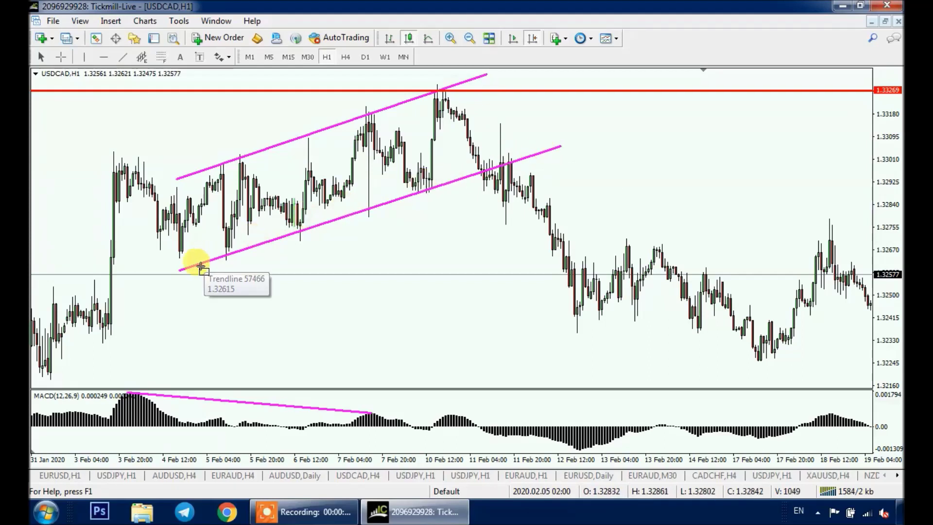
left_click_drag(410, 187, 607, 171)
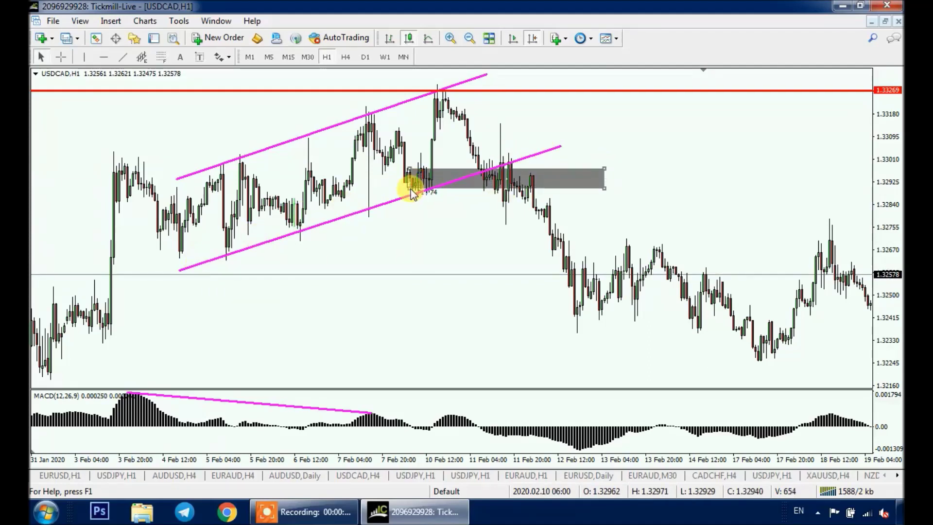
left_click(489, 196)
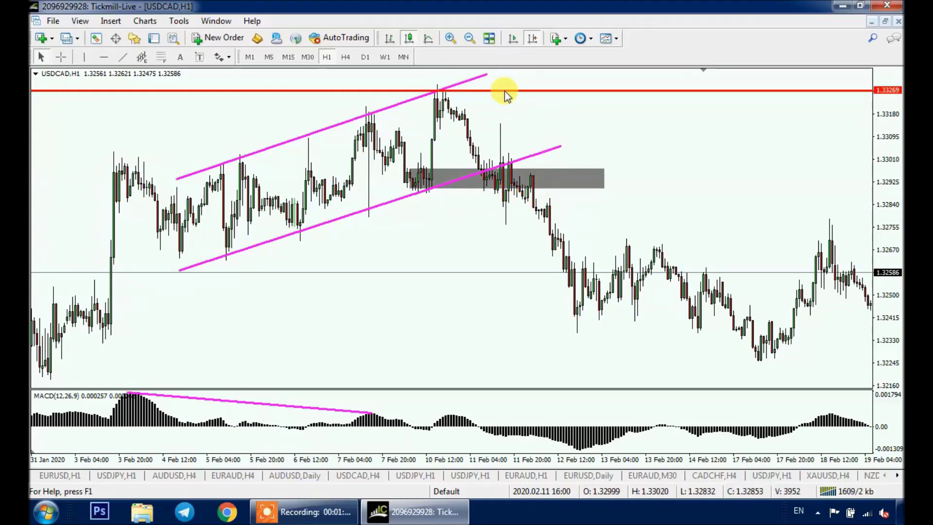
Raise the red resistance line to 1.33314, level with the channel top
left_click_drag(506, 91, 484, 78)
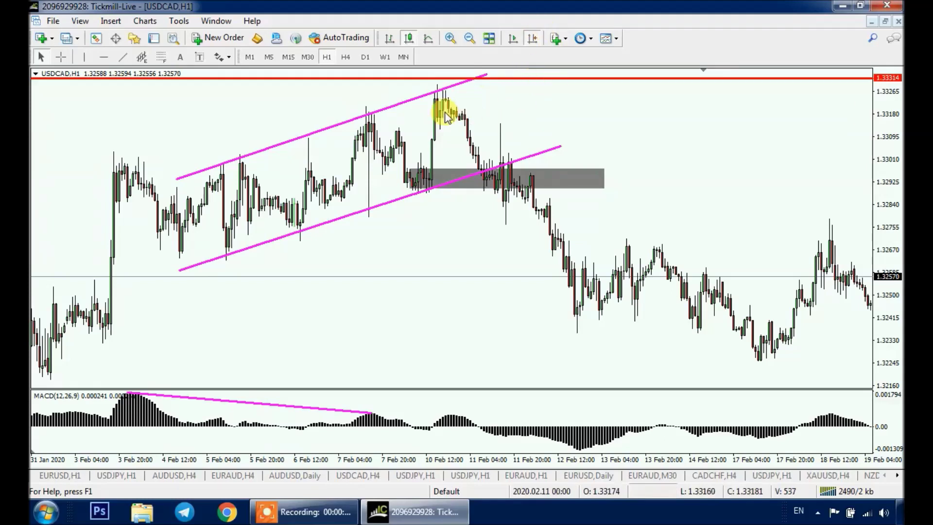
mouse_move(236, 185)
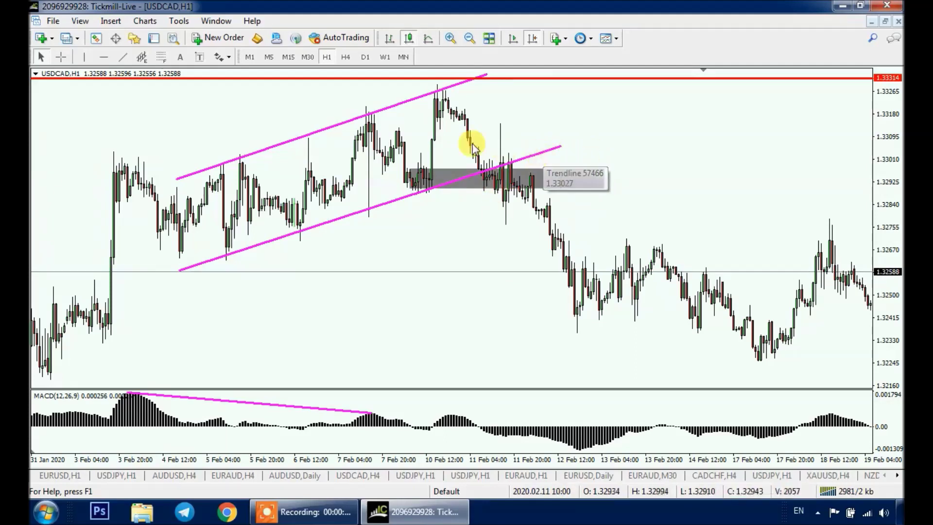
left_click(161, 57)
Draw a Fibonacci retracement down from the recent high and delete all its default levels
left_click_drag(505, 197, 432, 79)
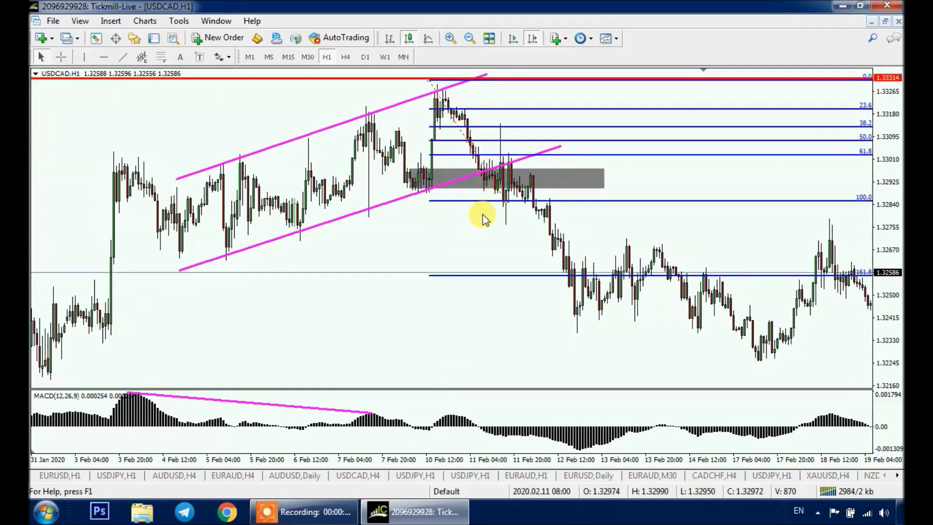
right_click(465, 140)
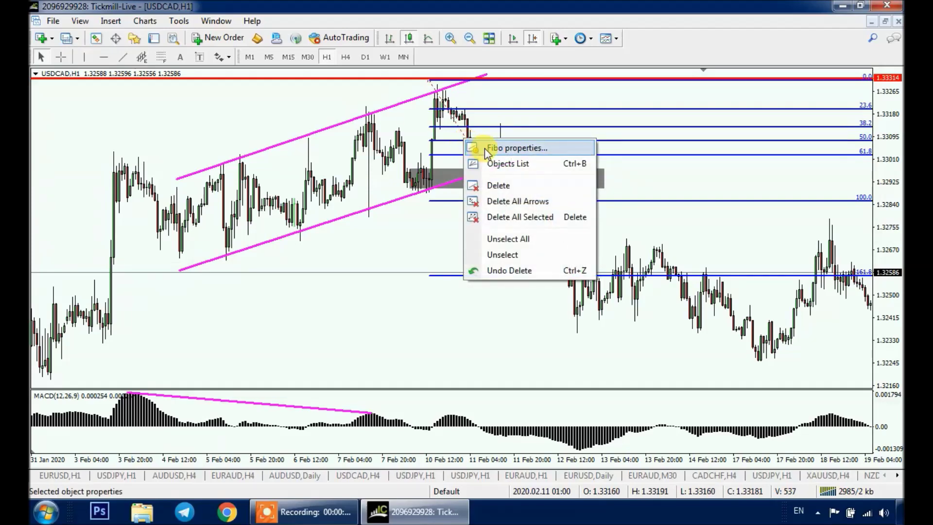
left_click(513, 155)
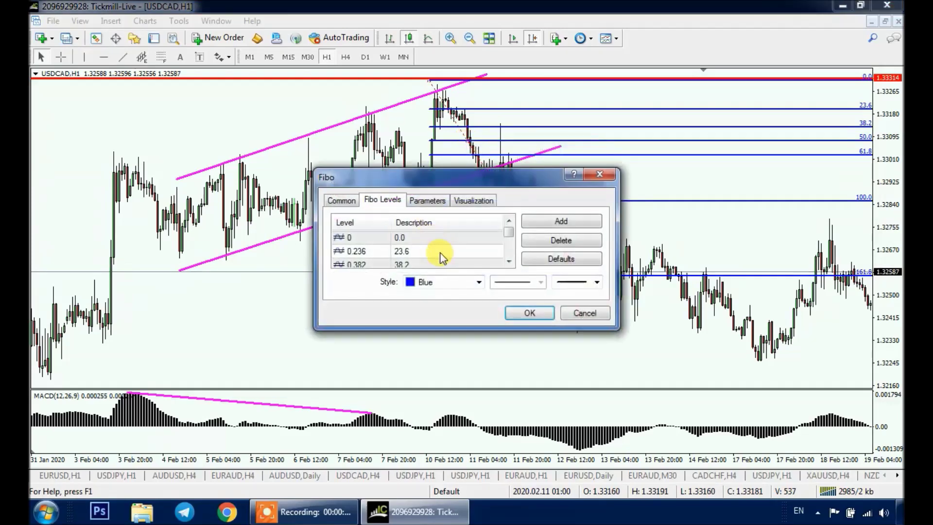
left_click(404, 239)
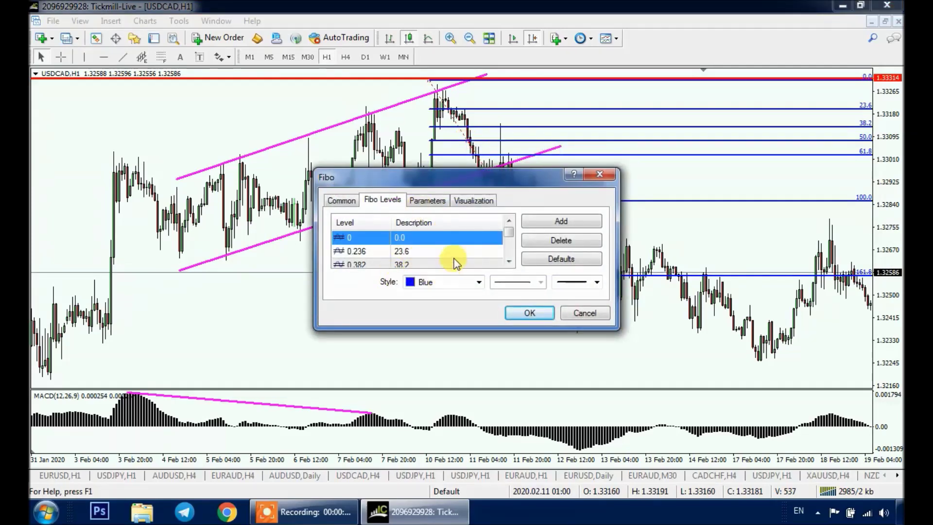
left_click(547, 242)
left_click(548, 241)
left_click(548, 241)
left_click(547, 242)
left_click(548, 242)
left_click(548, 241)
left_click(548, 241)
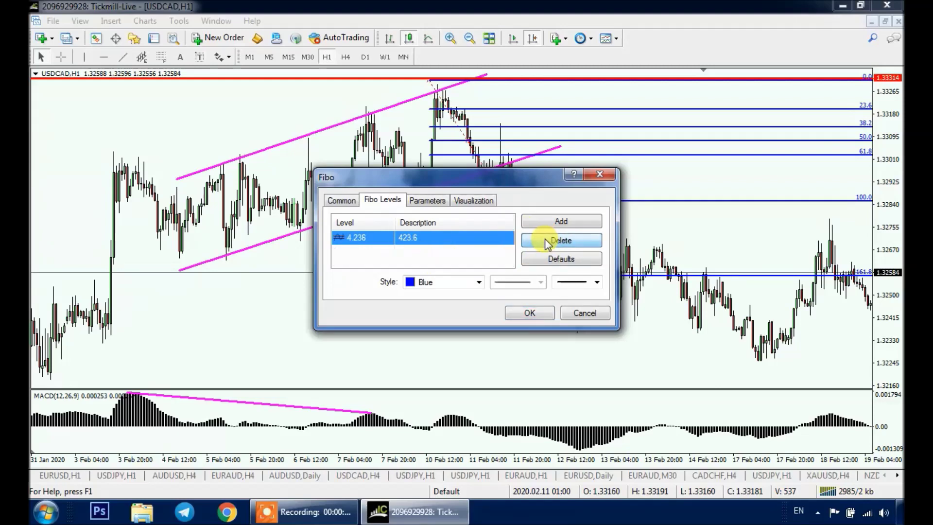
left_click(548, 242)
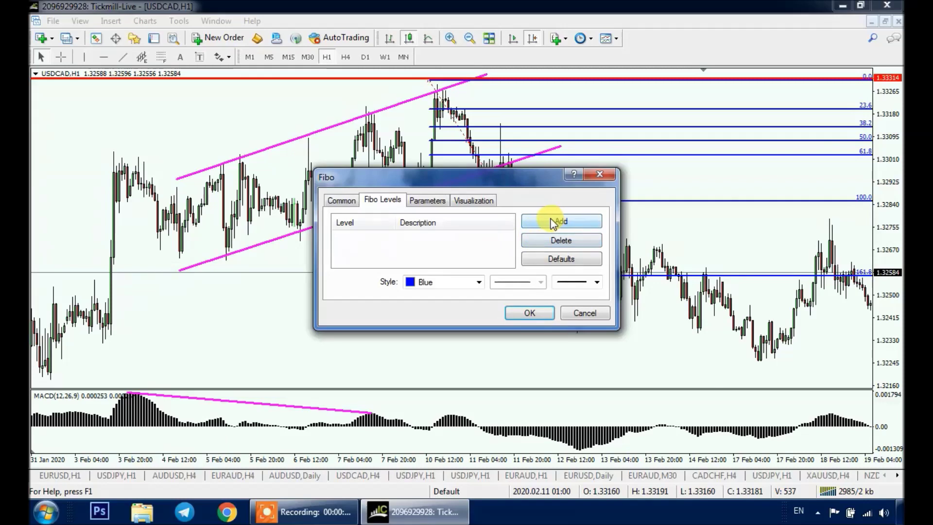
Add Fibonacci level 0 'STOP LOSS' and level 1 'ENTRY'
left_click(560, 222)
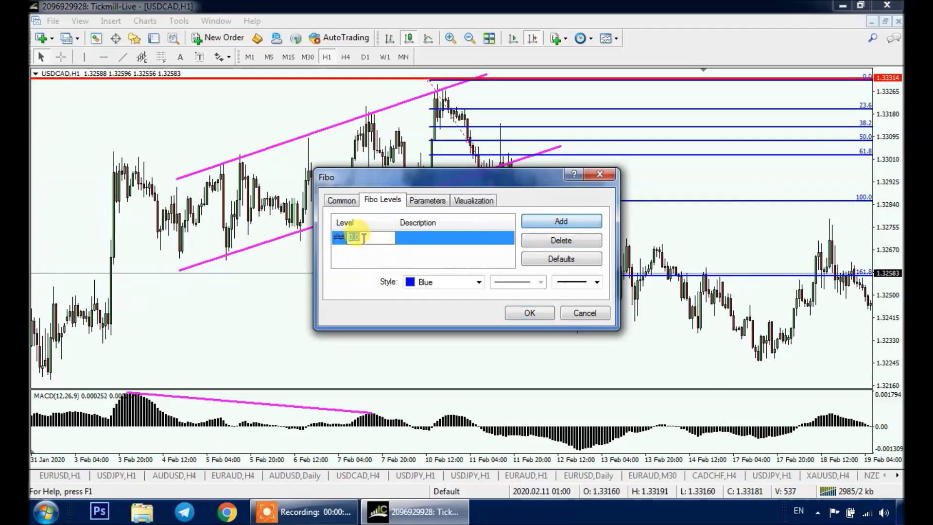
double_click(379, 235)
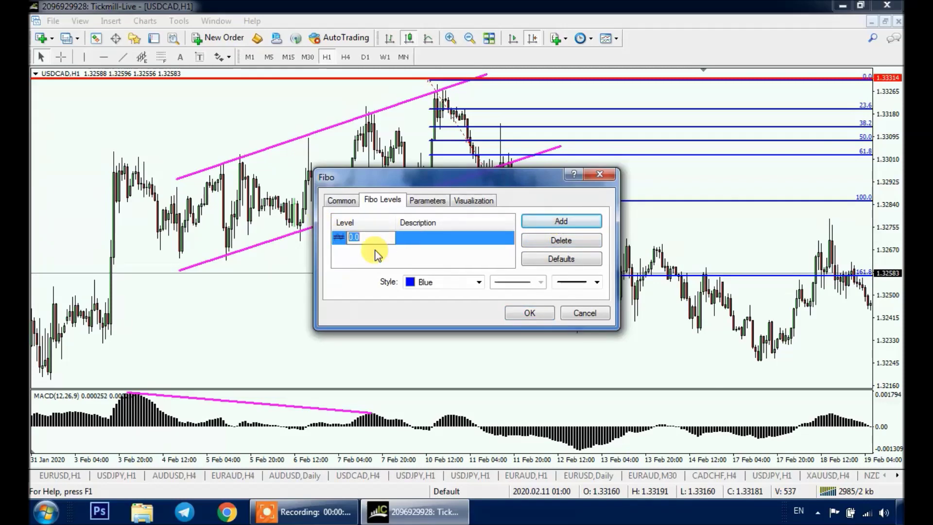
left_click(420, 237)
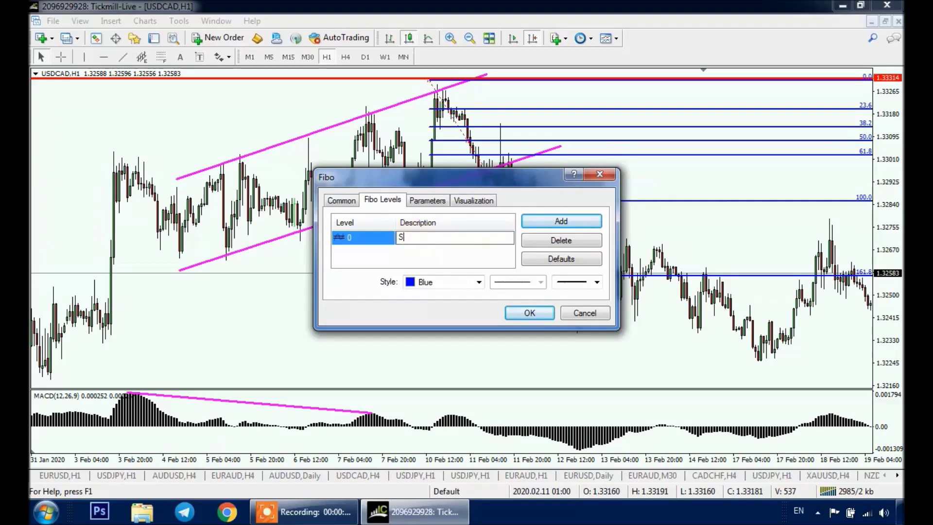
type("STOP LOSS")
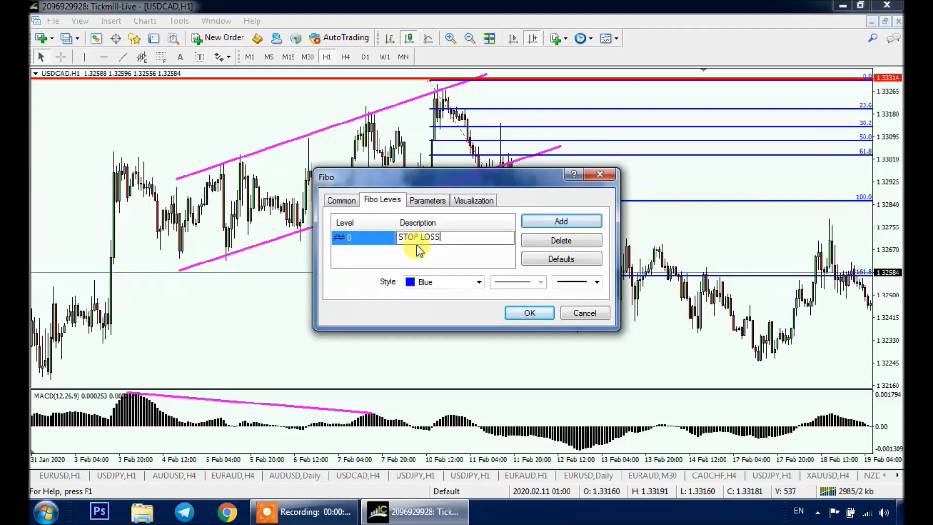
left_click(438, 258)
left_click(560, 222)
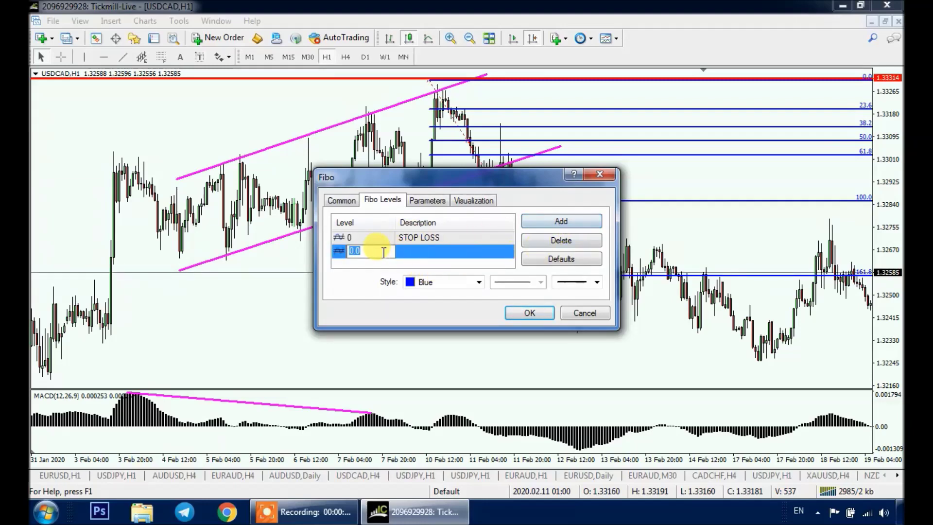
type("1")
left_click(424, 252)
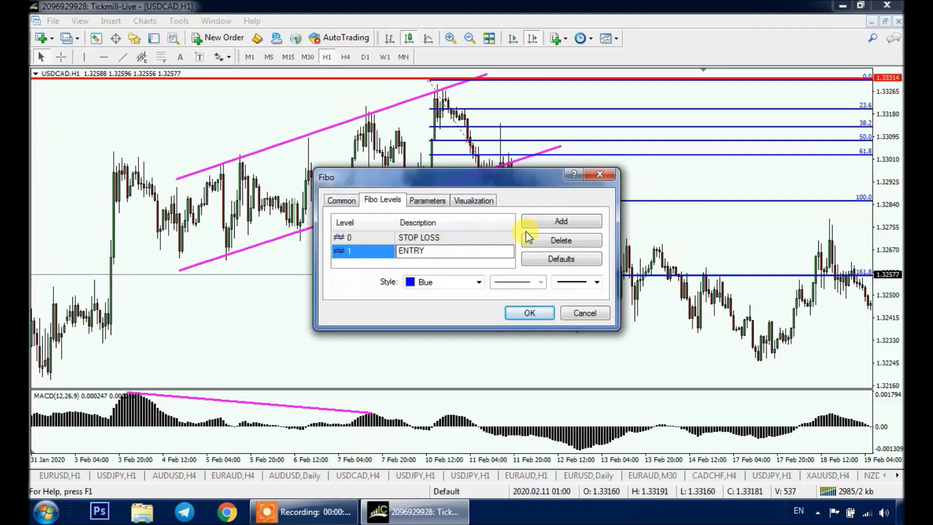
type("ENTRY")
left_click(535, 221)
Add level 2 '1R' and level 3 '2R / TAKE PROFIT', then apply the levels
type("2")
left_click(404, 255)
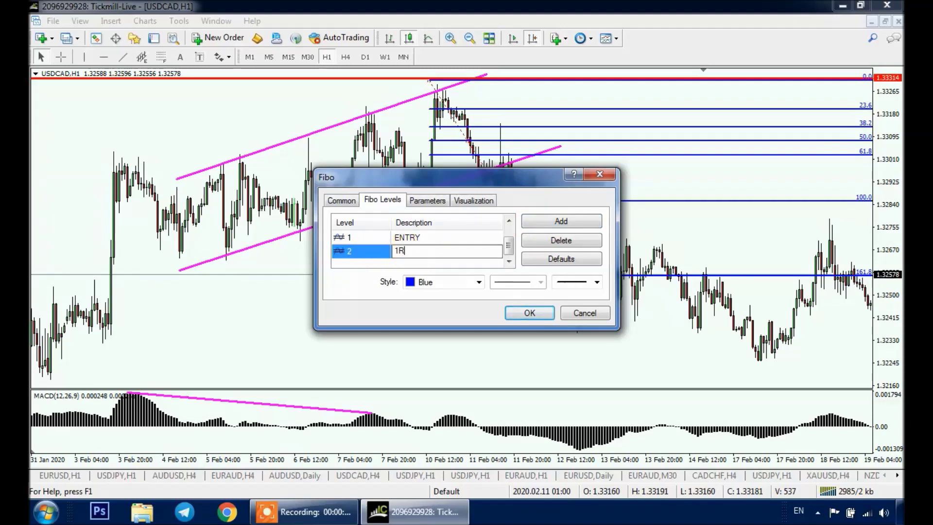
left_click(538, 221)
type("3")
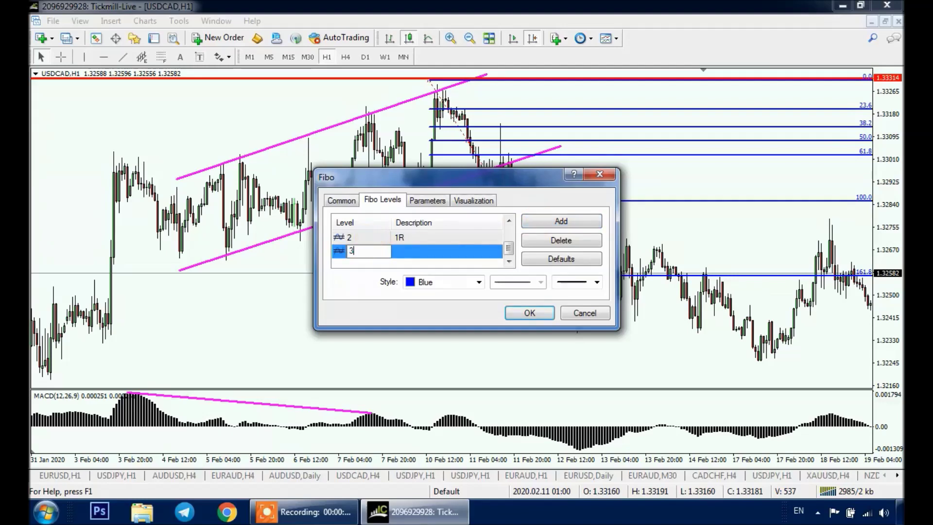
left_click(416, 250)
type("2R / TAK")
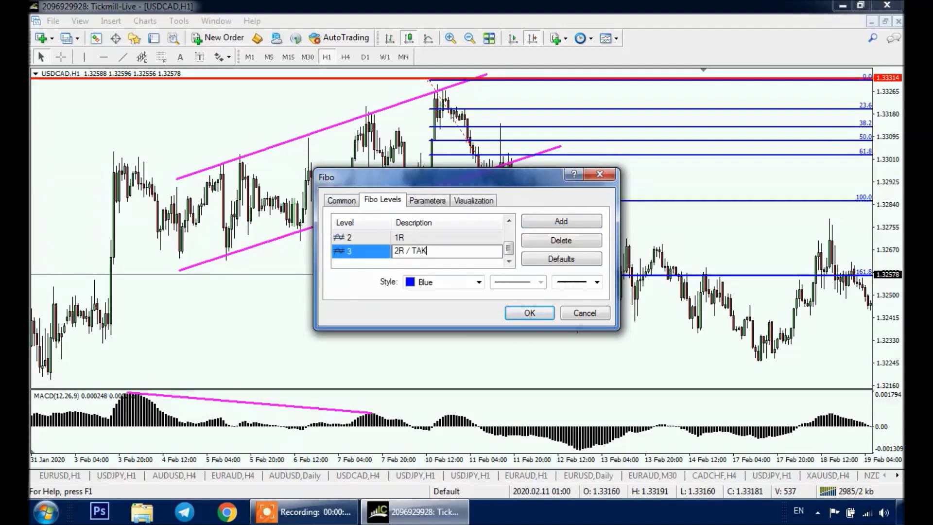
left_click(443, 237)
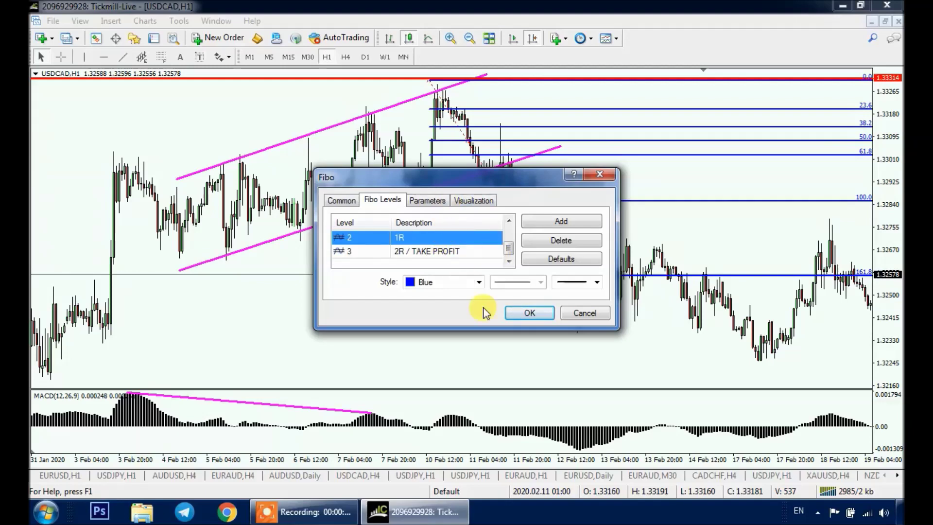
left_click(529, 314)
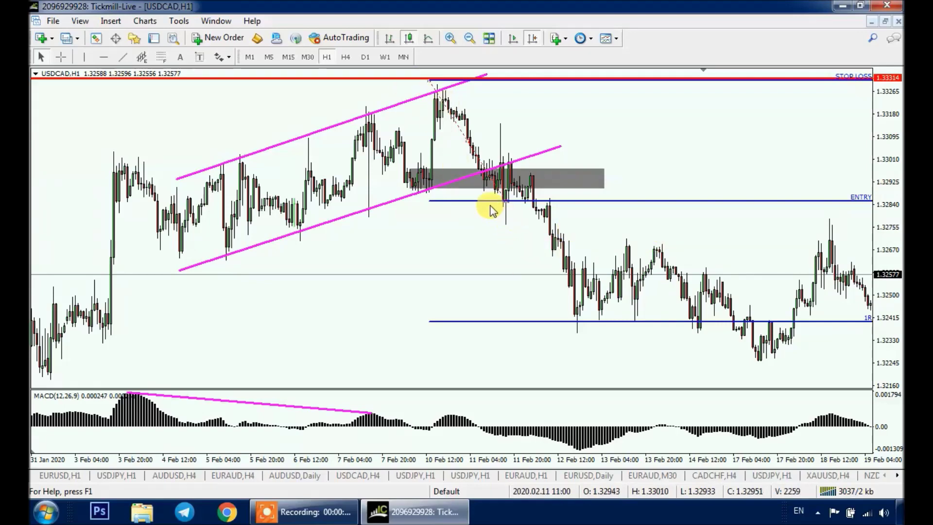
Compress the price scale and draw vertical lines joining STOP LOSS, ENTRY, 1R and TAKE PROFIT
scroll(551, 235, "down", 8)
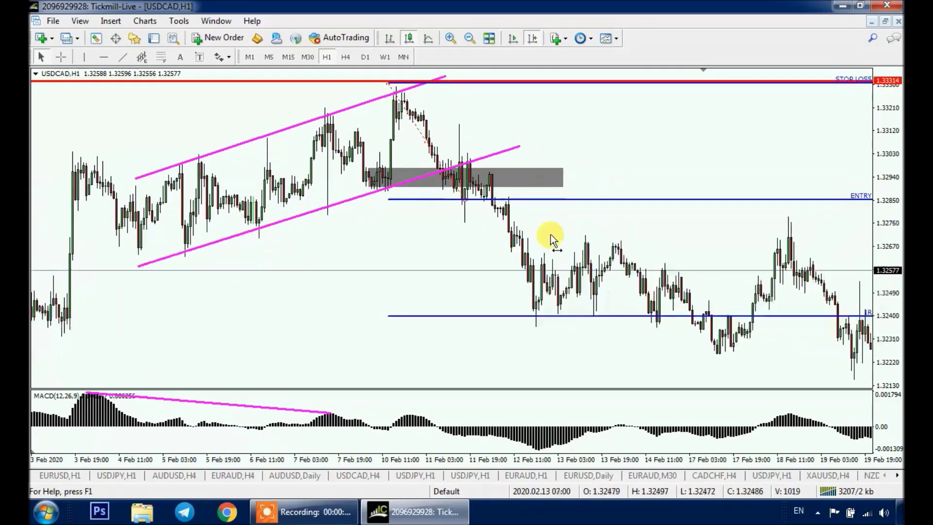
left_click_drag(898, 232, 897, 247)
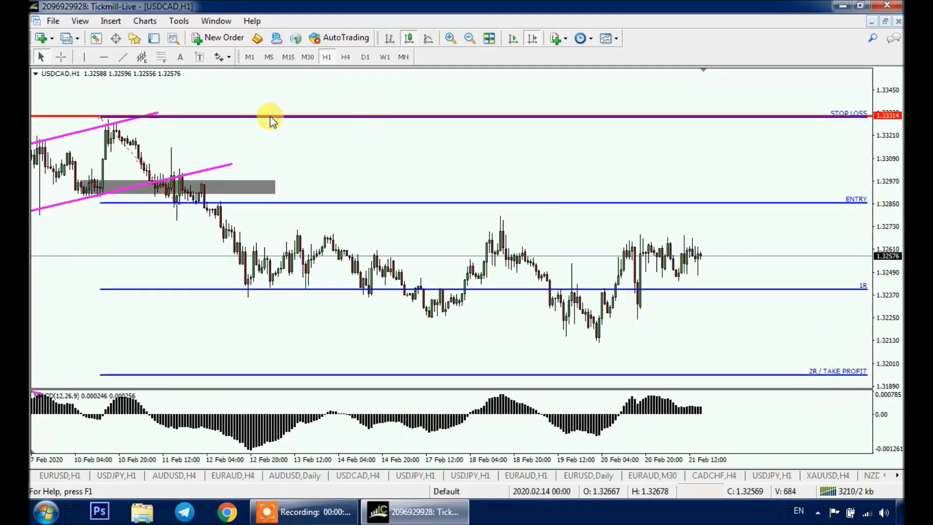
left_click(124, 59)
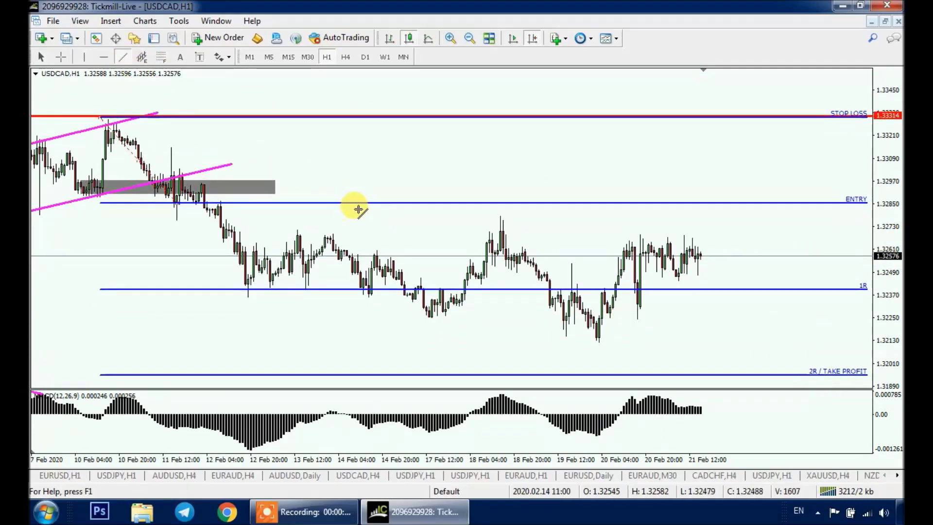
left_click_drag(341, 203, 339, 117)
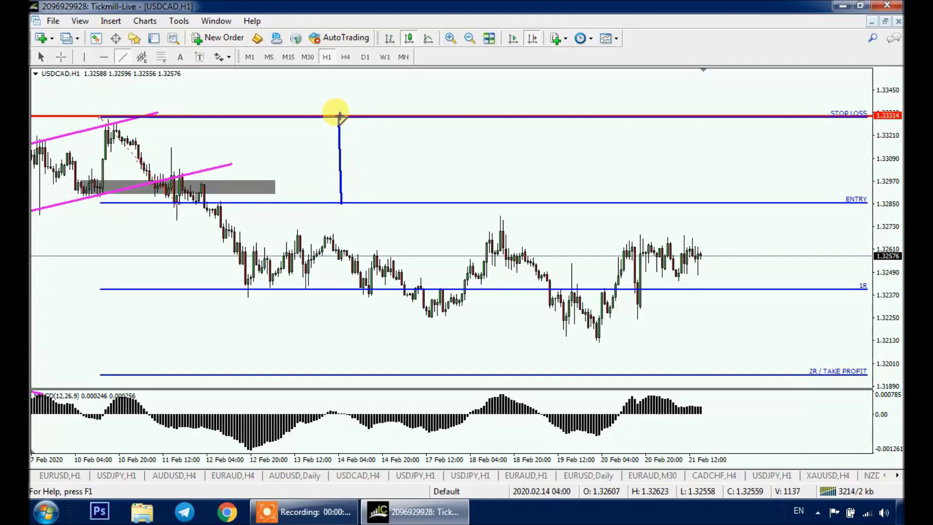
left_click_drag(342, 148, 369, 160)
left_click_drag(432, 236, 481, 333)
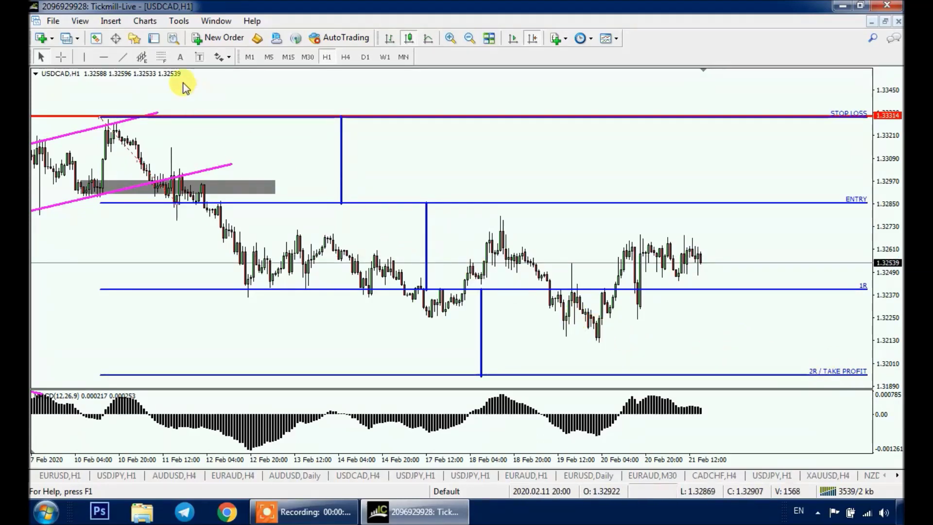
Draw a second custom Fibonacci on the right, from STOP LOSS near 1.3297 up past 1.3331
left_click(160, 57)
mouse_move(573, 142)
left_mouse_down()
mouse_move(556, 170)
mouse_move(533, 161)
mouse_move(521, 175)
mouse_move(510, 129)
mouse_move(505, 156)
mouse_move(498, 124)
mouse_move(493, 183)
left_mouse_up()
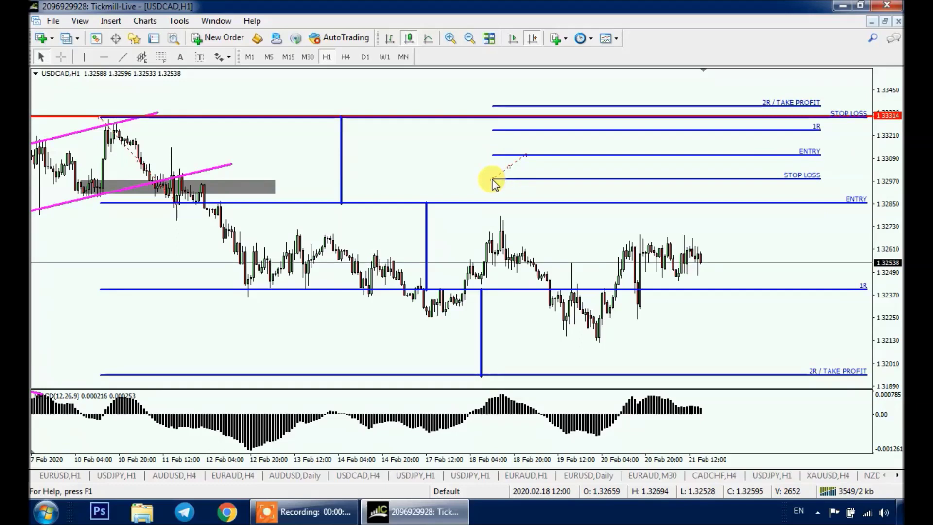